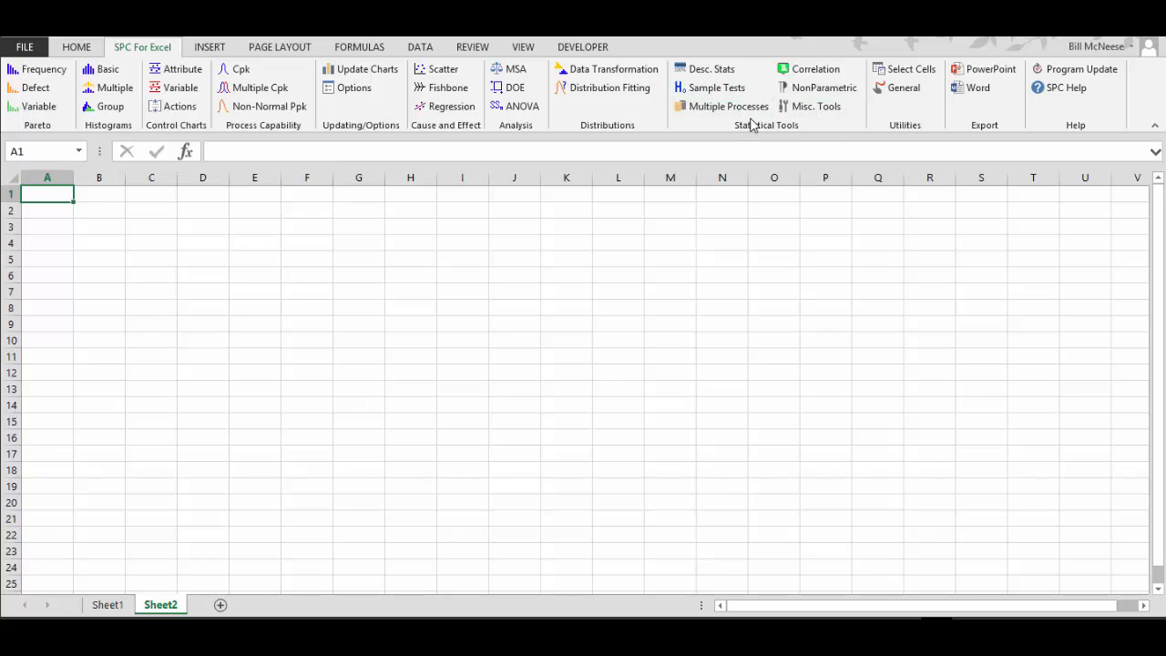
Step: Open the Power and Sample Size analysis from the sample tests
left_click(702, 91)
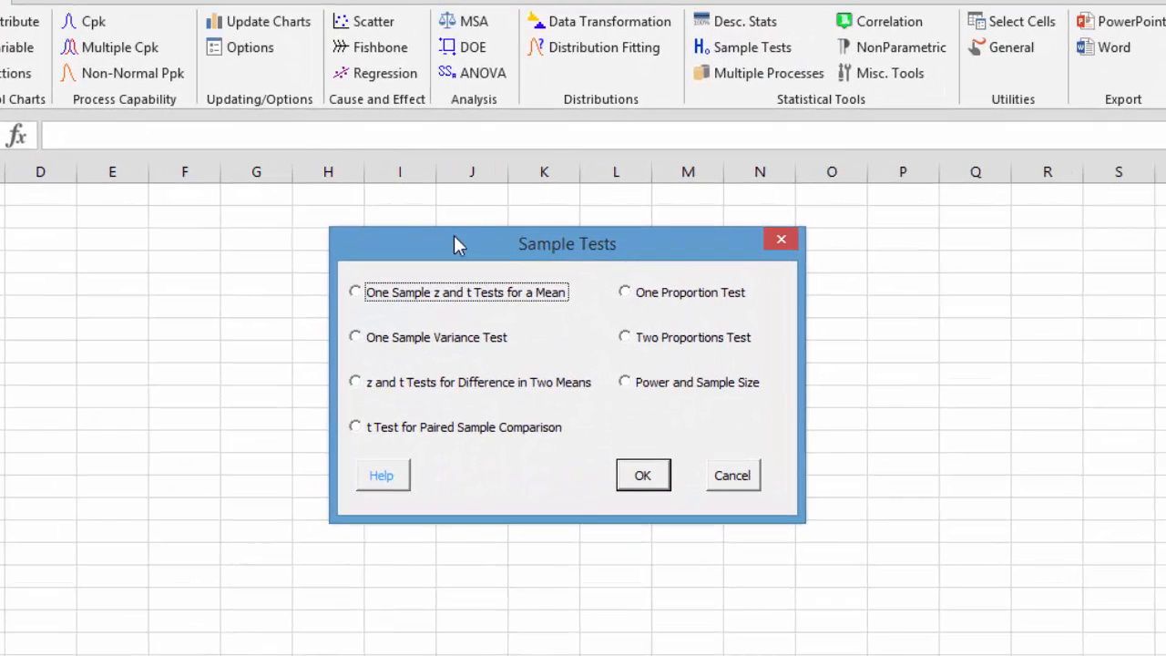
left_click_drag(455, 244, 470, 215)
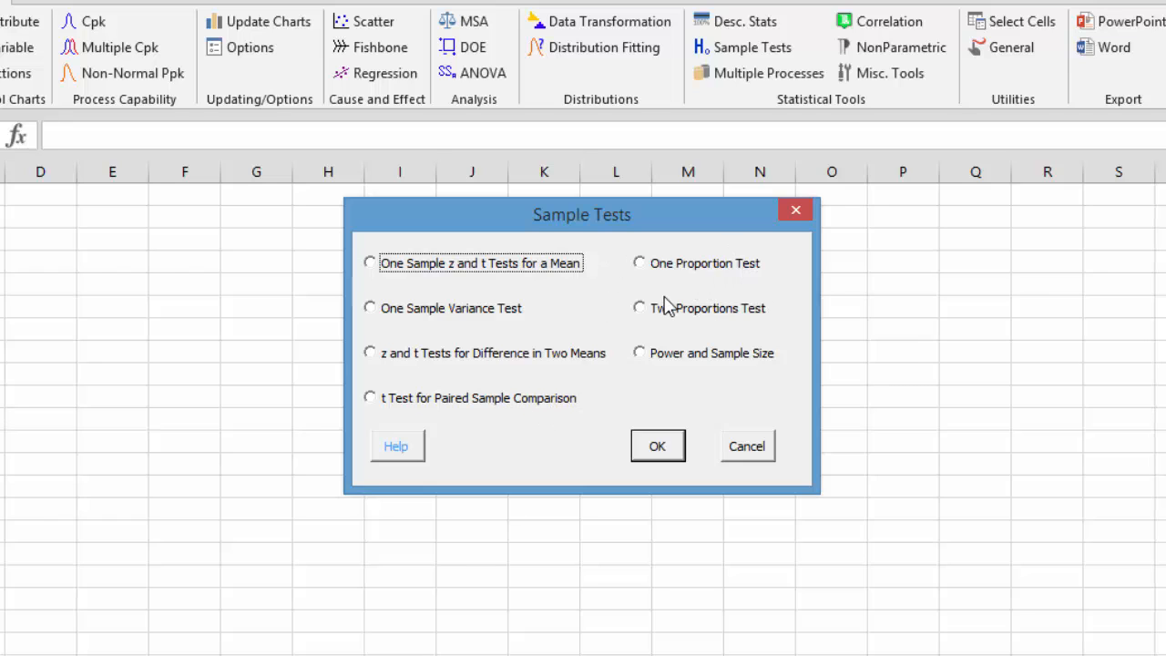
left_click(639, 354)
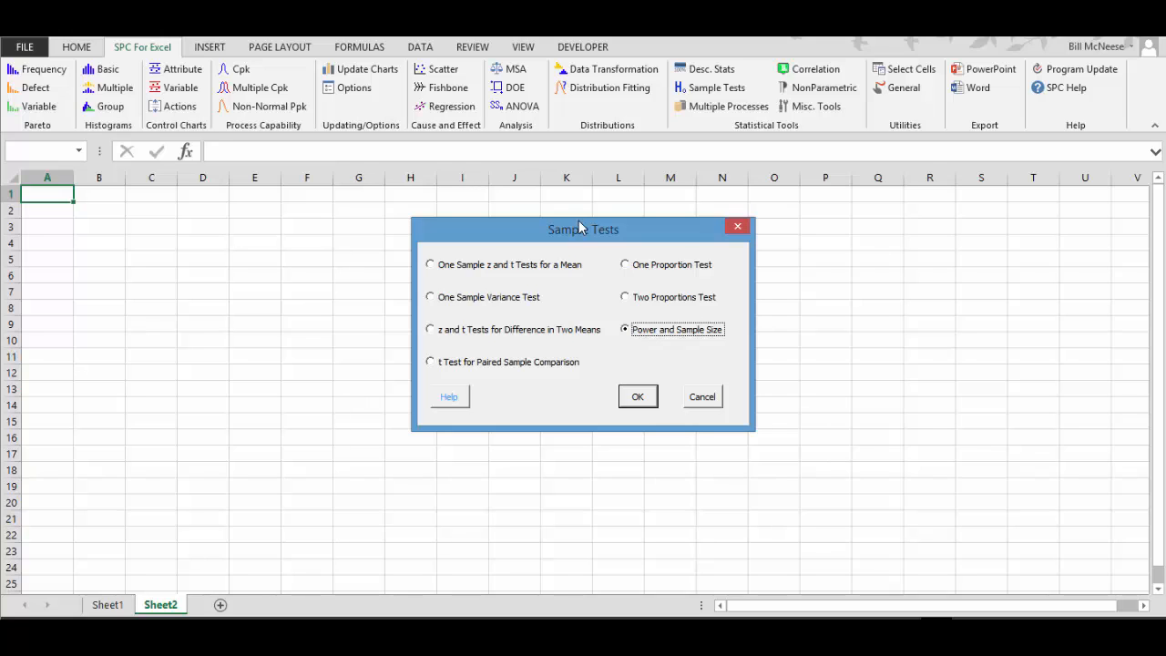
left_click(637, 399)
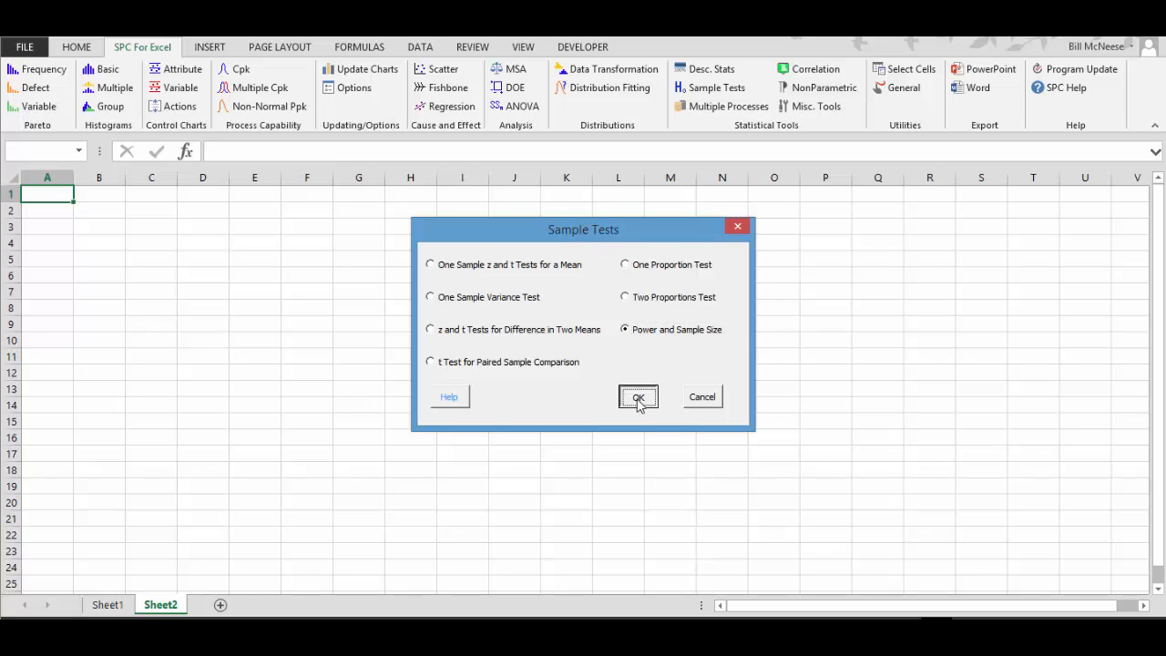
Step: Run a One Sample t Test sample-size analysis with differences to detect 2.5, 5, 10, power 0.9 and standard deviation 5
left_click(666, 222)
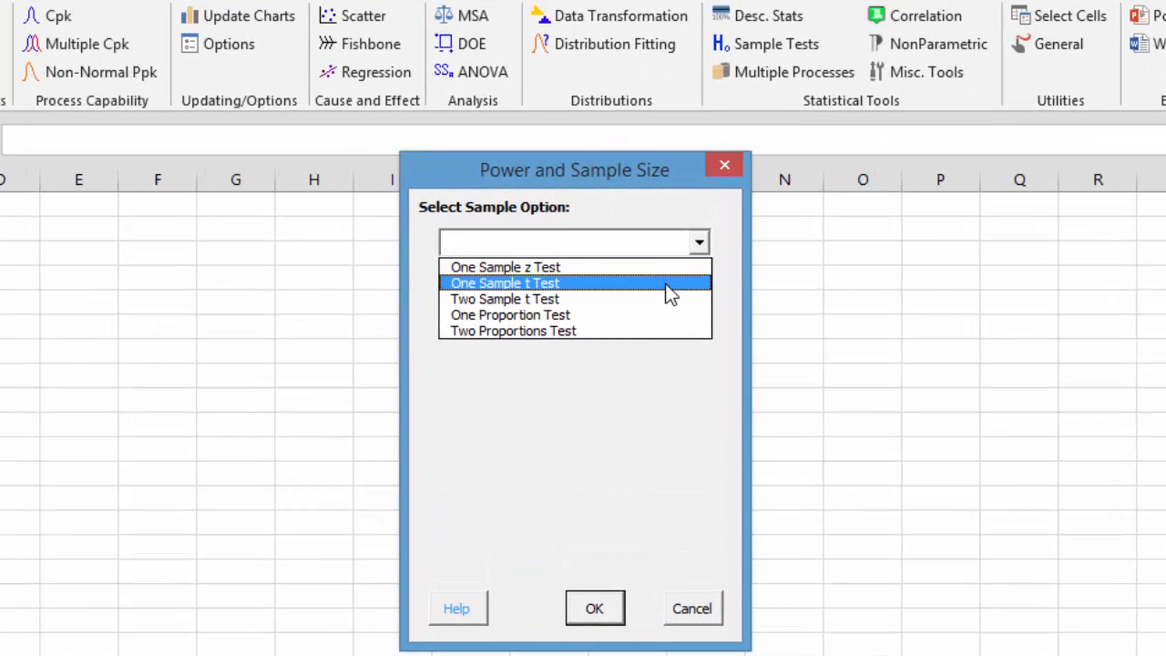
left_click(667, 288)
left_click(610, 485)
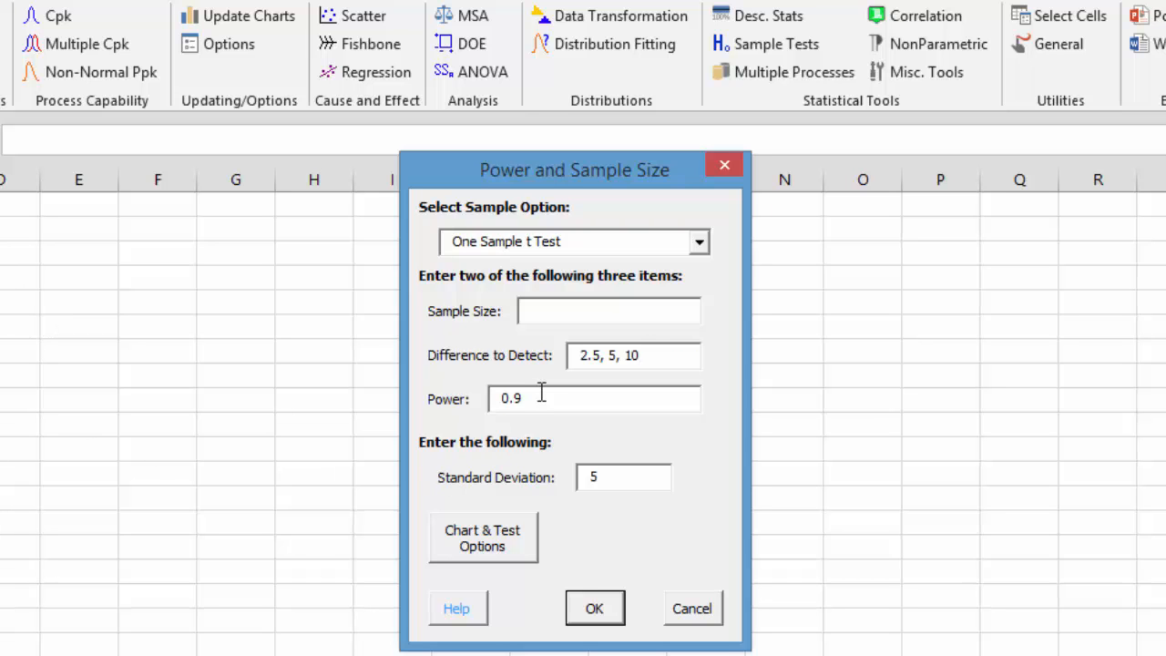
left_click(587, 621)
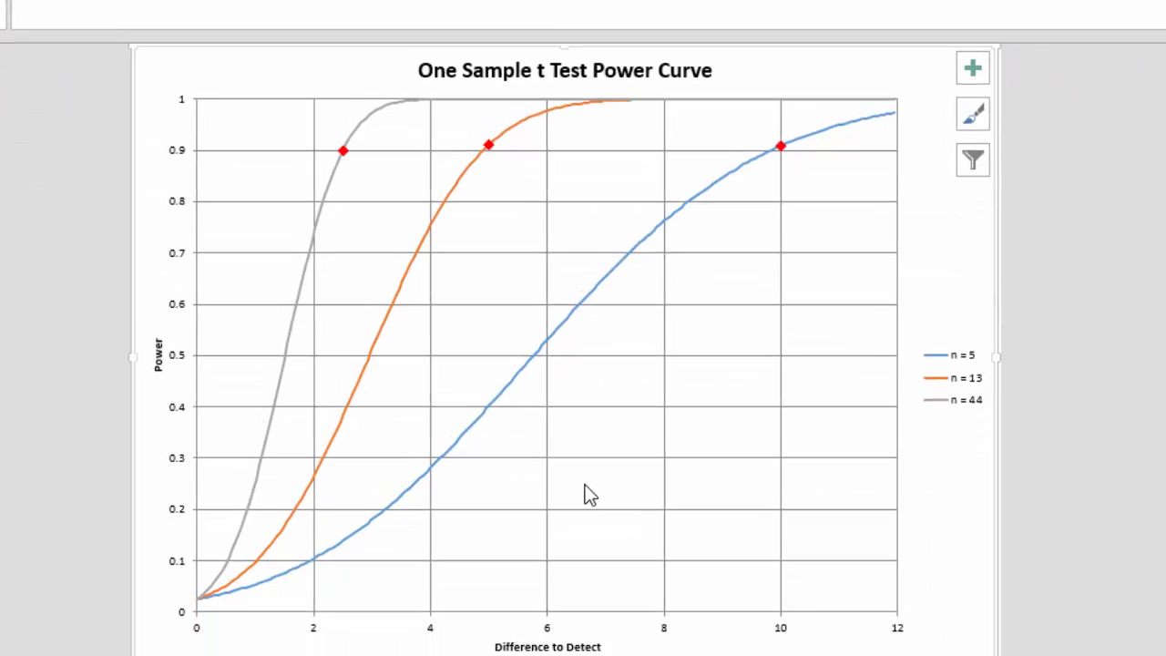
Step: Examine the power curve's marked points and the results table's difference, sample size, power and actual power in row 9
left_click(18, 155)
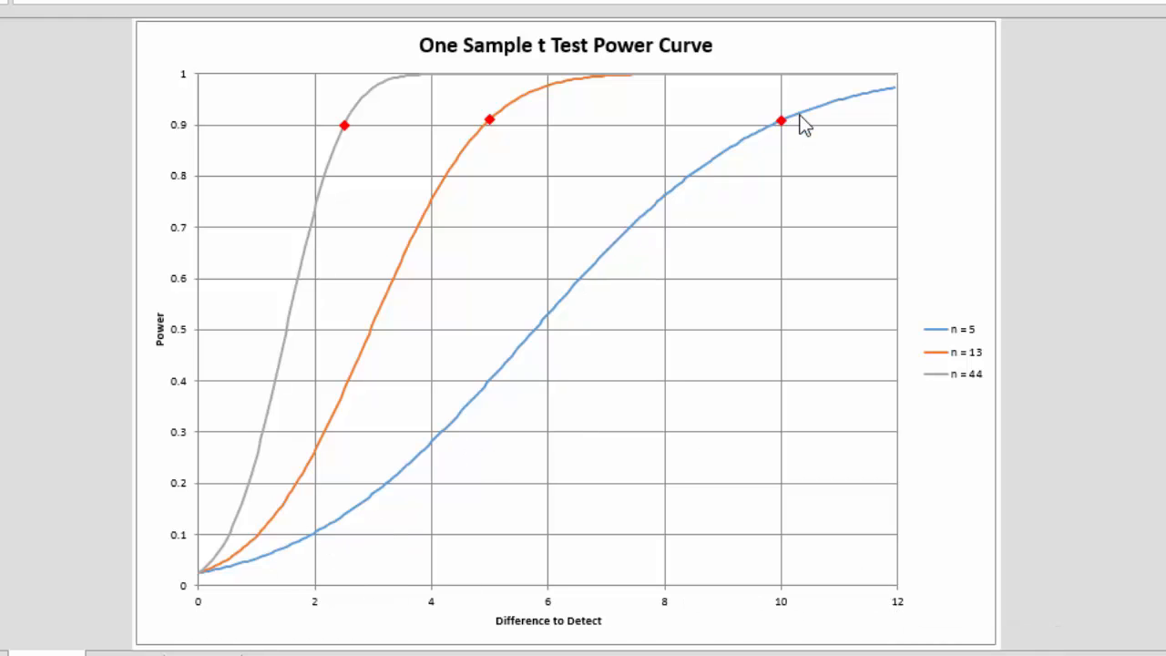
mouse_move(801, 123)
mouse_move(502, 119)
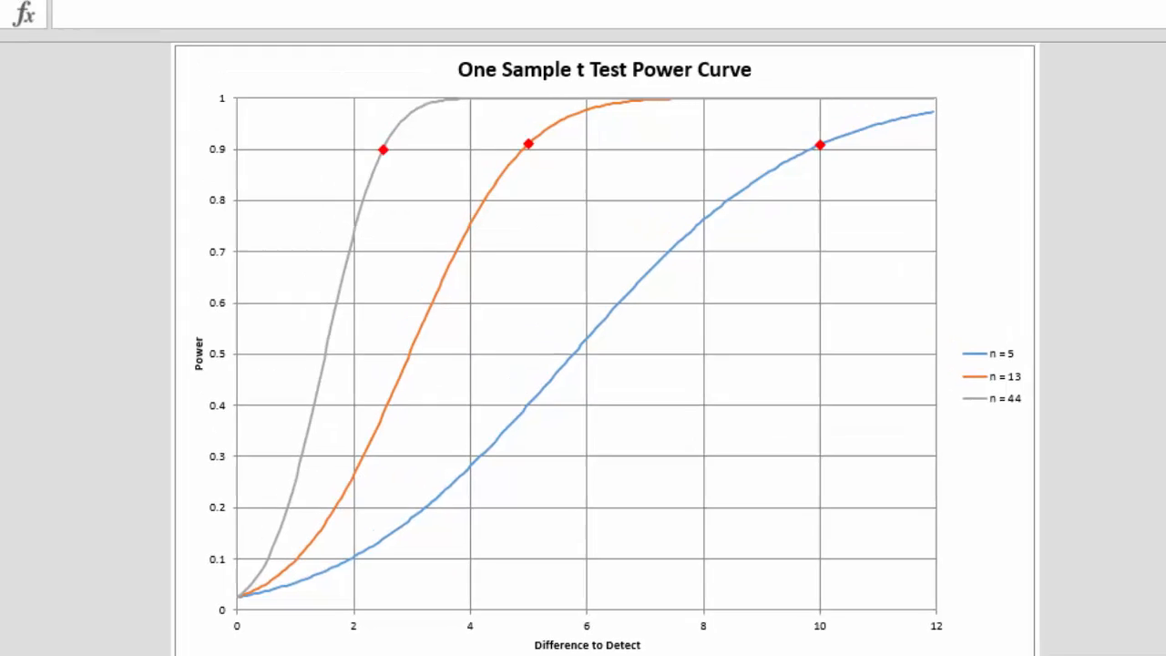
key("ctrl+Page_Up")
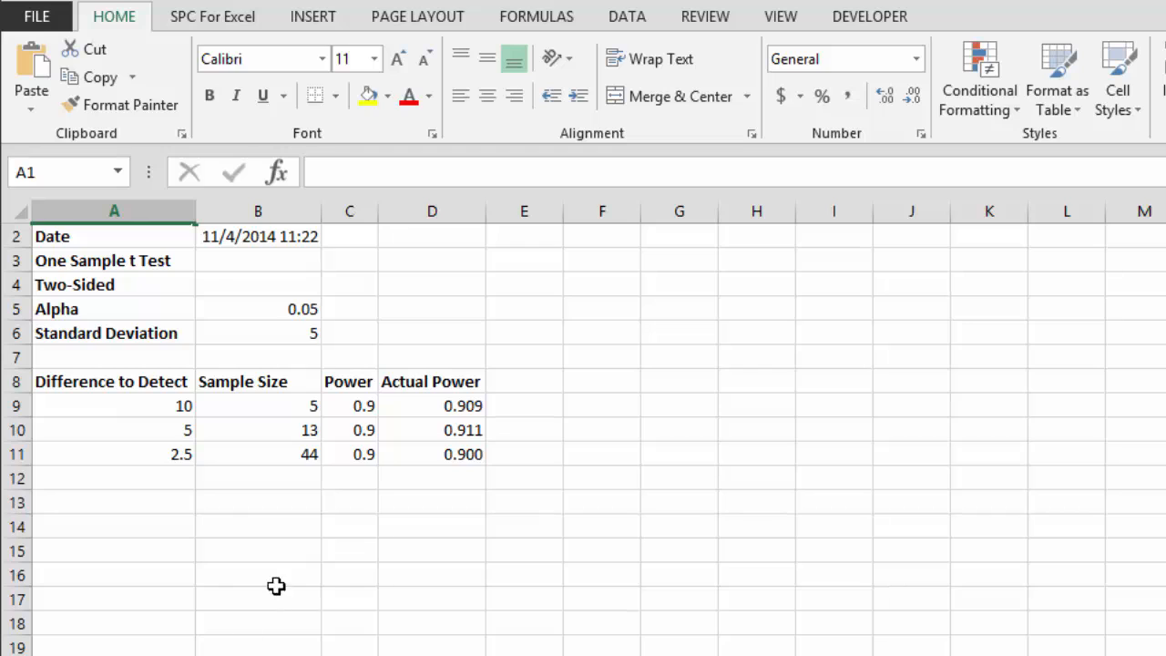
left_click(158, 403)
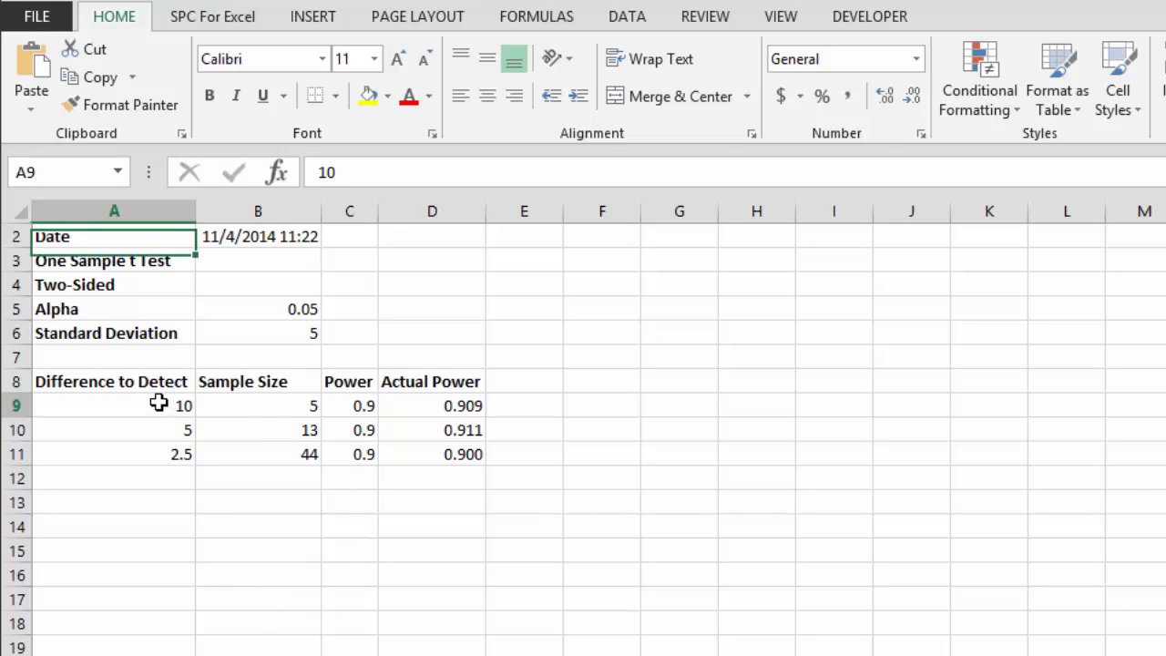
left_click(273, 406)
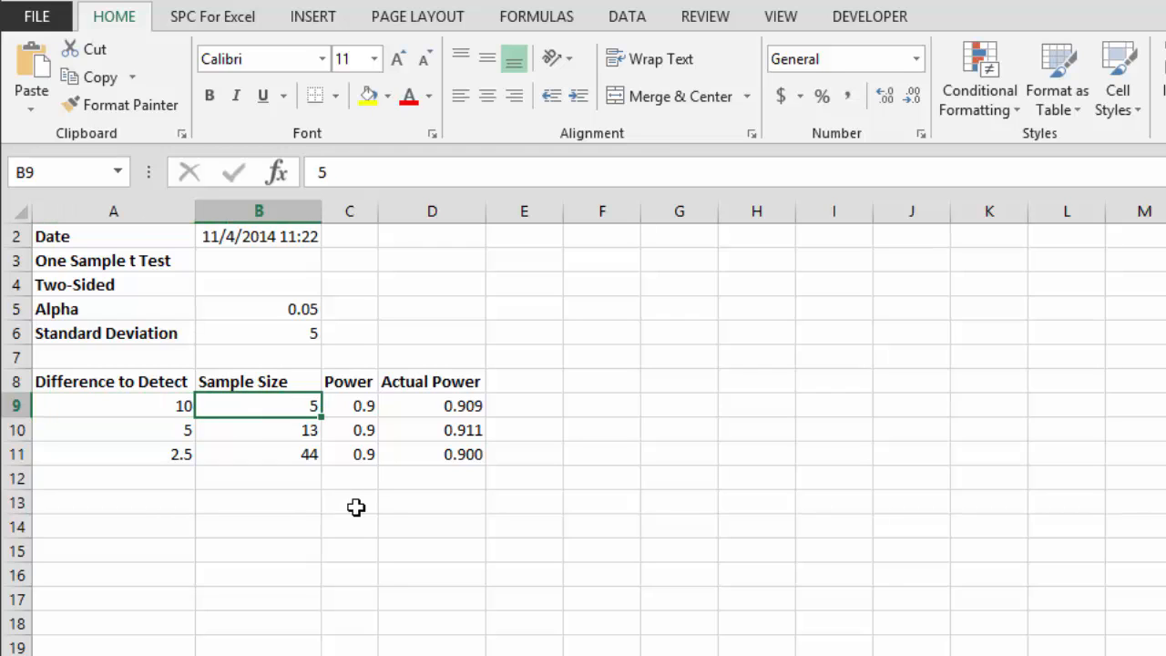
left_click(343, 410)
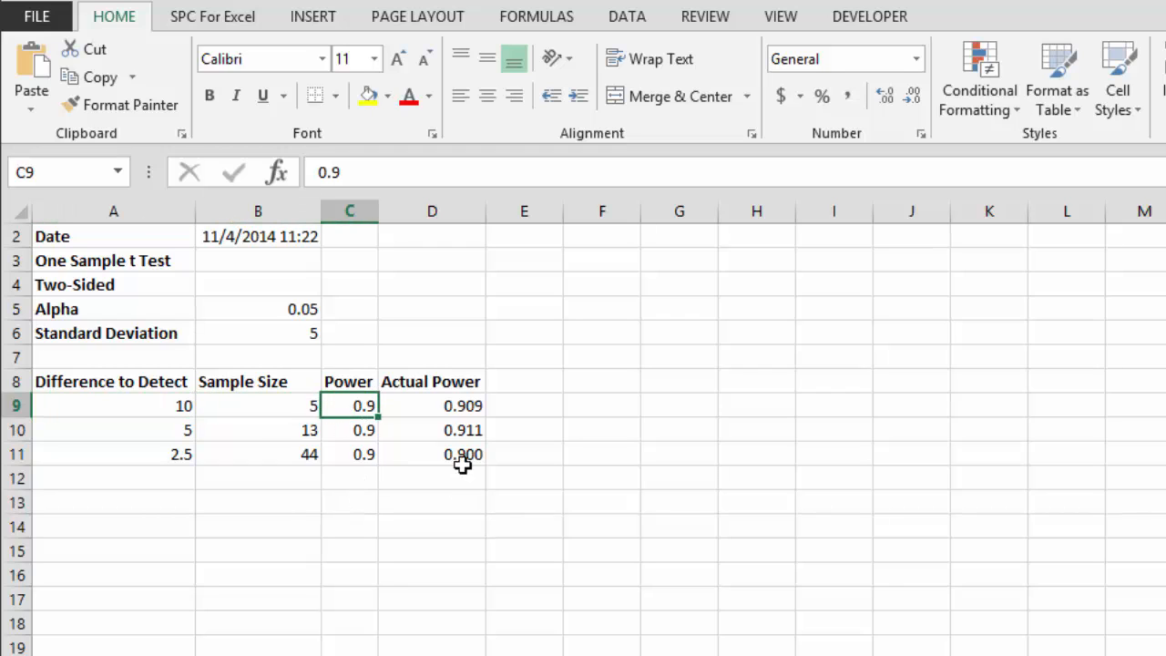
left_click(435, 403)
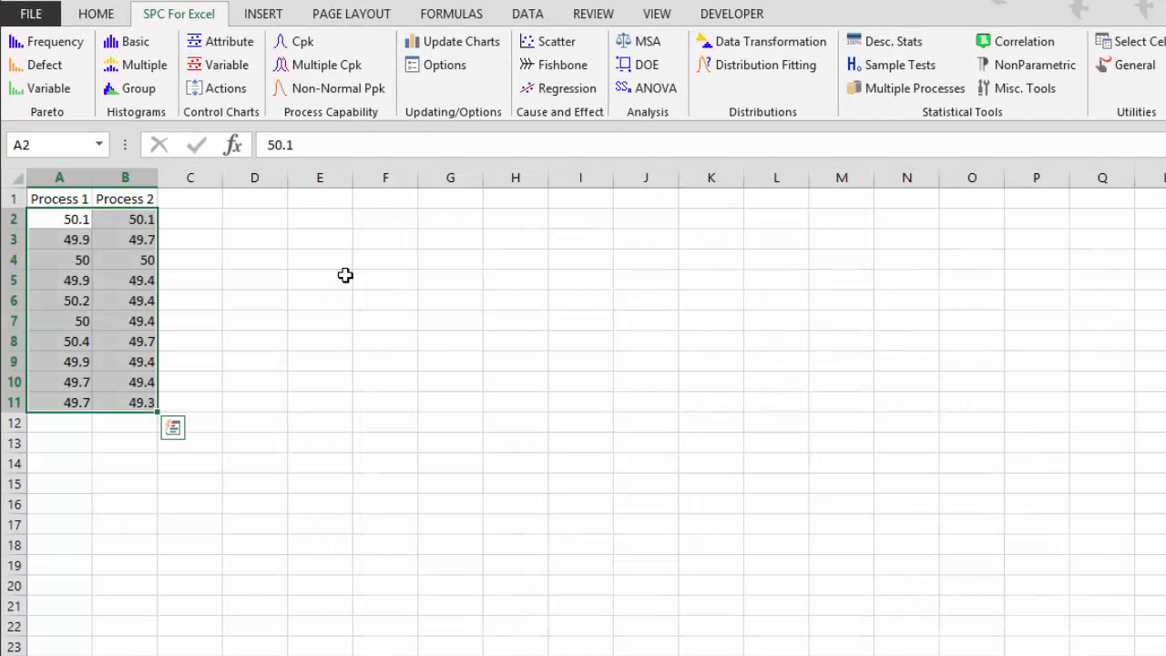
Step: Start the z and t Tests for Difference in Two Means on the Process 1 and Process 2 data in A2:B11
left_click(60, 197)
left_click(132, 200)
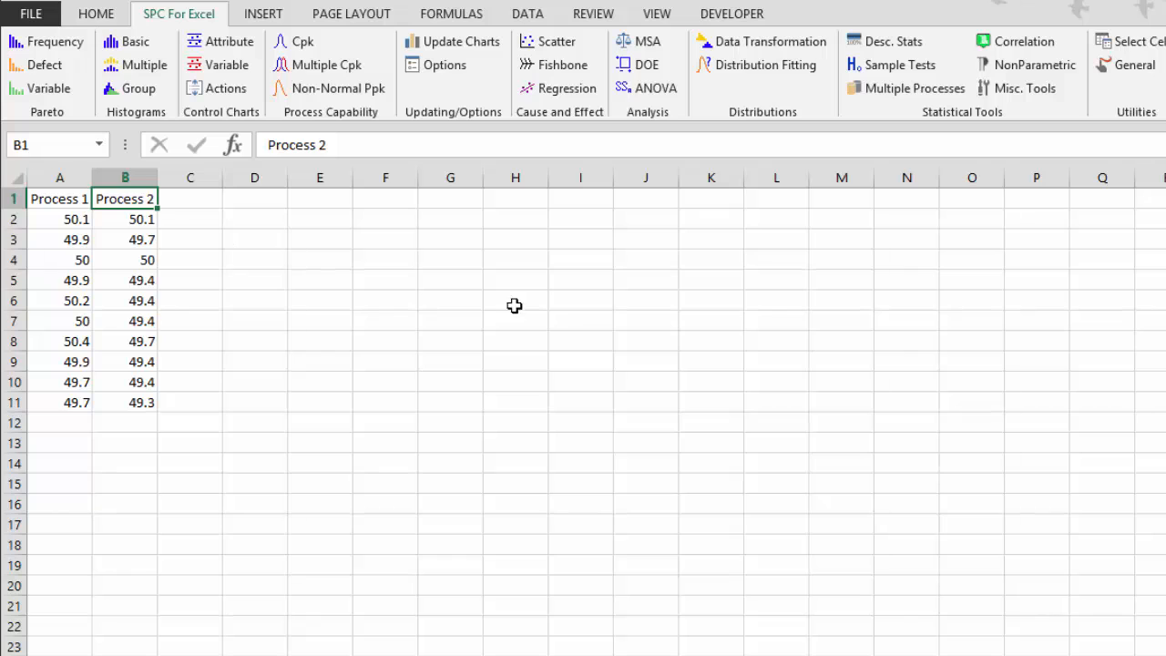
left_click_drag(48, 220, 47, 403)
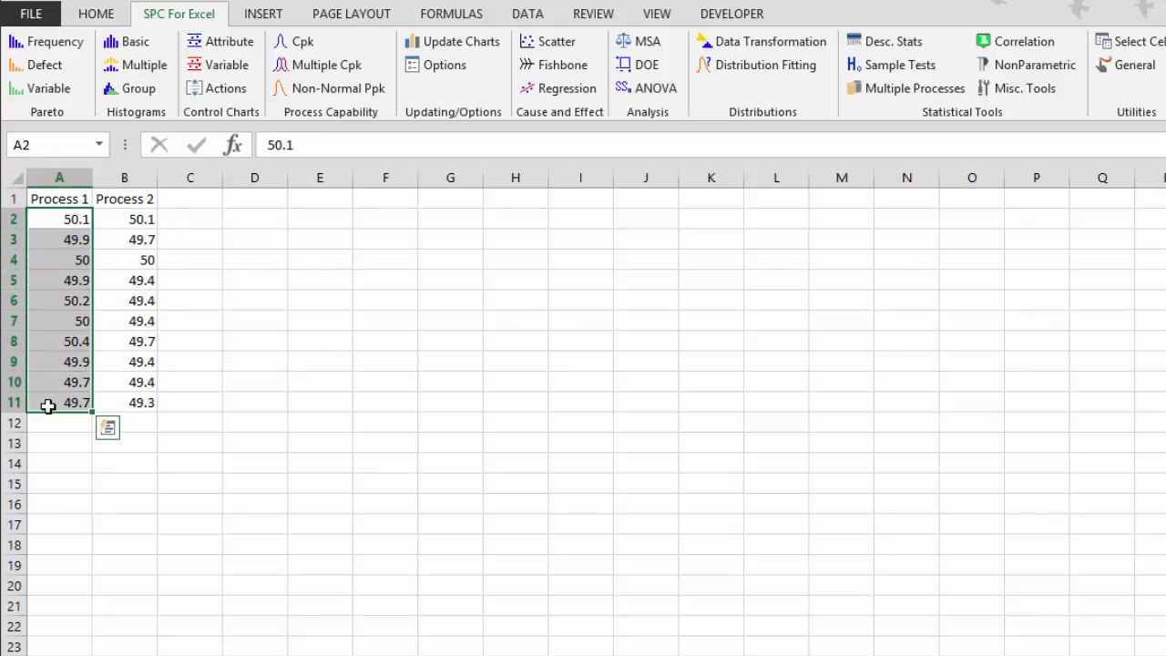
left_click_drag(109, 224, 115, 403)
left_click_drag(45, 221, 117, 403)
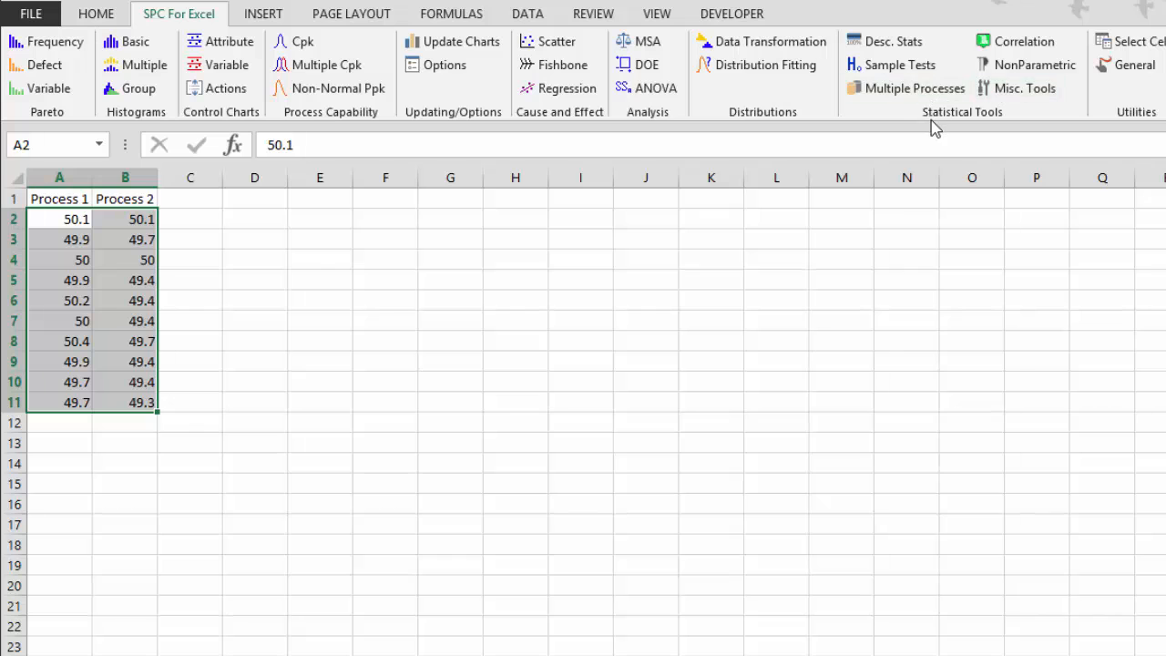
left_click(907, 70)
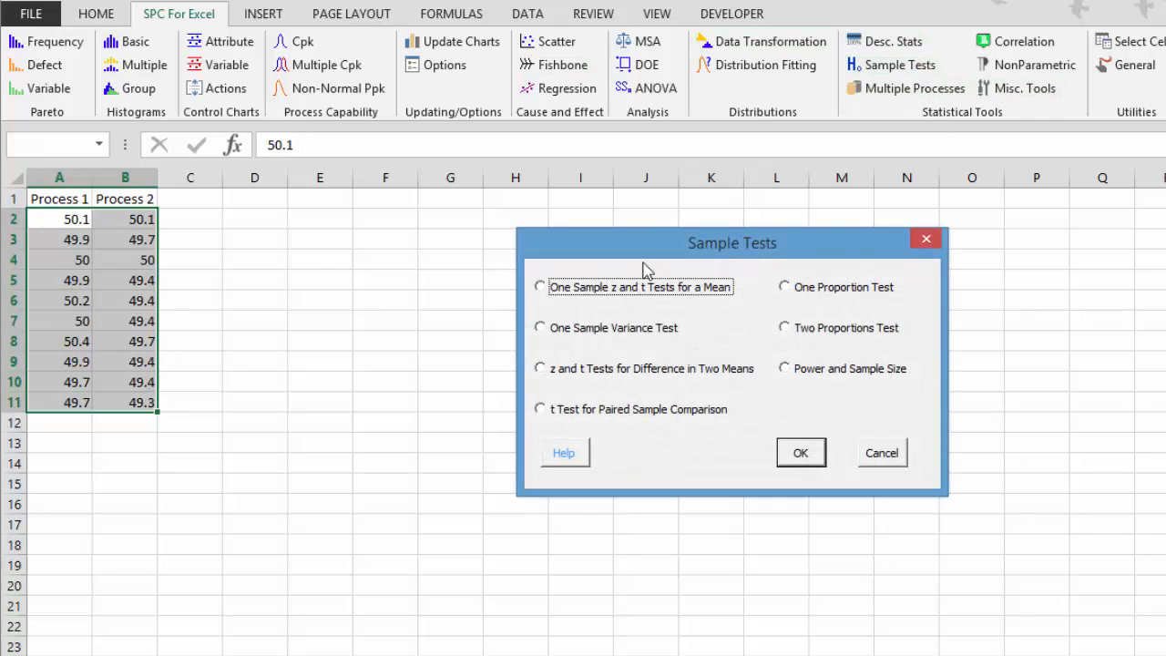
left_click(544, 369)
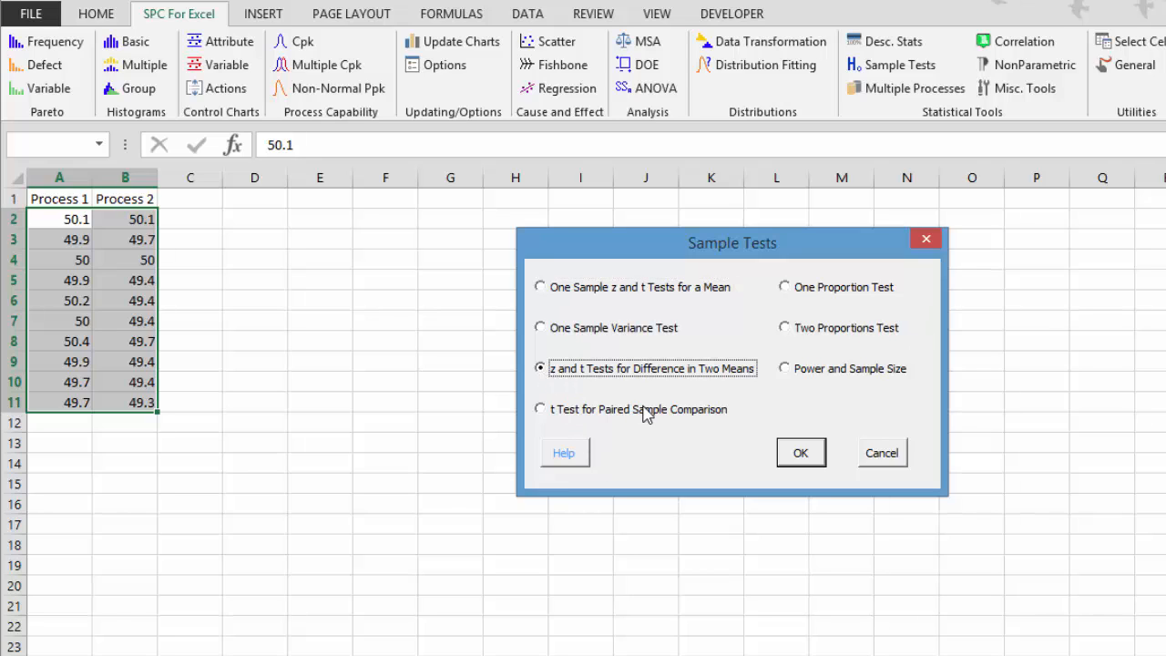
left_click(802, 455)
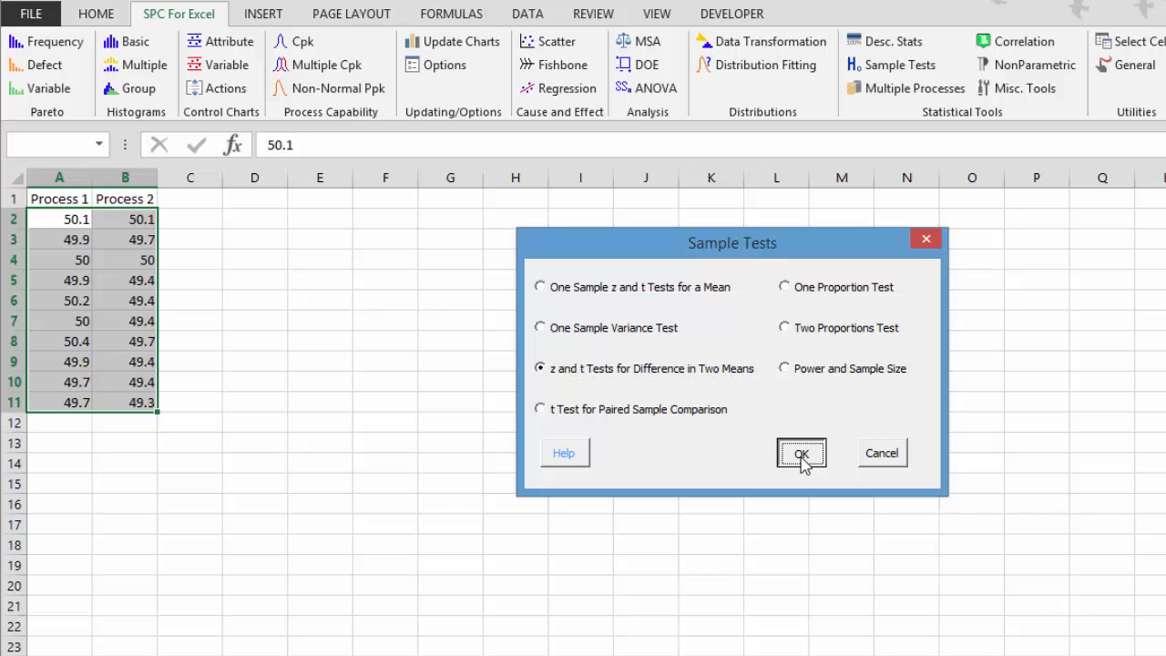
Step: Run the small-sample comparison of A2:A11 and B2:B11 on a new worksheet, including a hypothesis test with hypothesized difference 0
left_click_drag(566, 135, 362, 88)
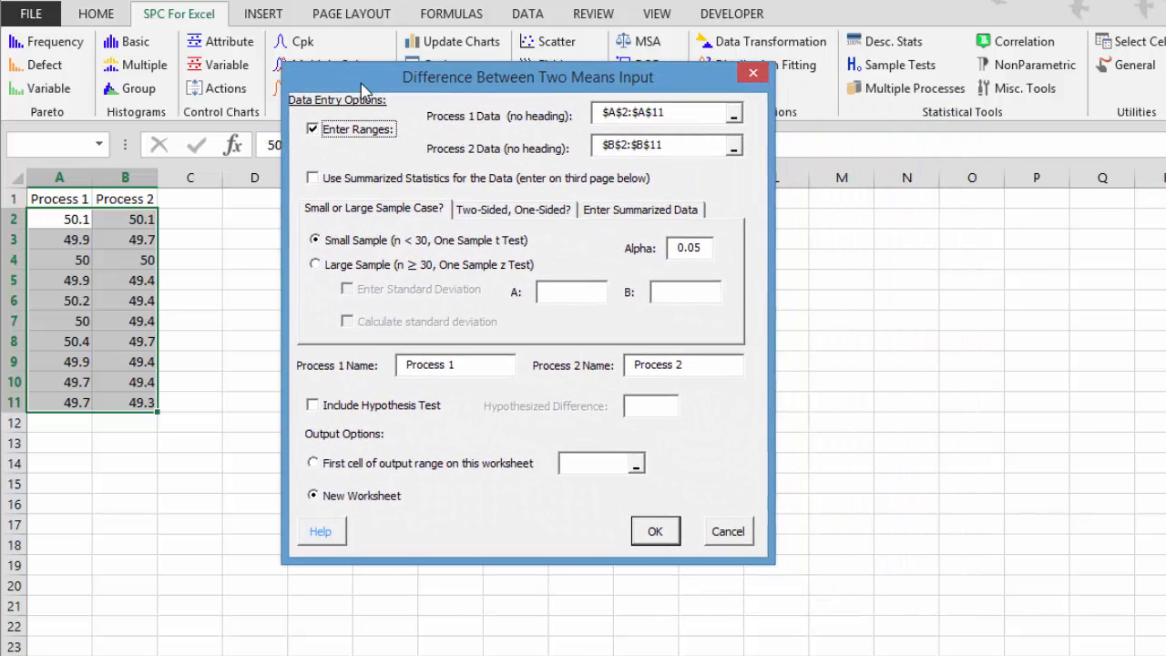
left_click(619, 119)
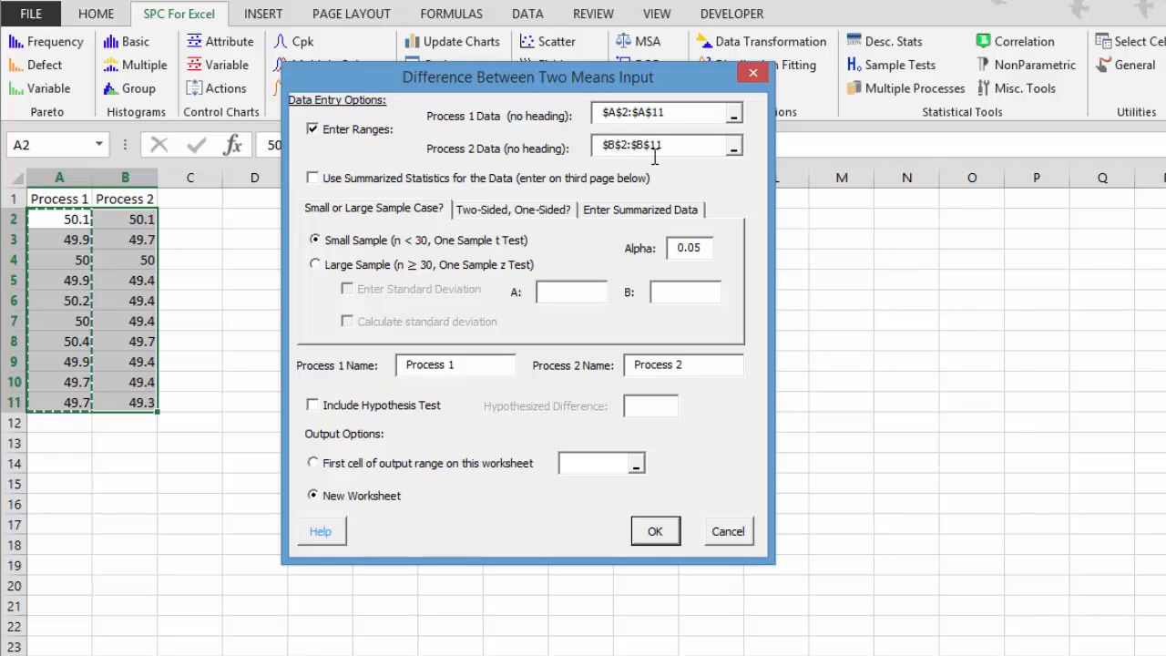
left_click(636, 145)
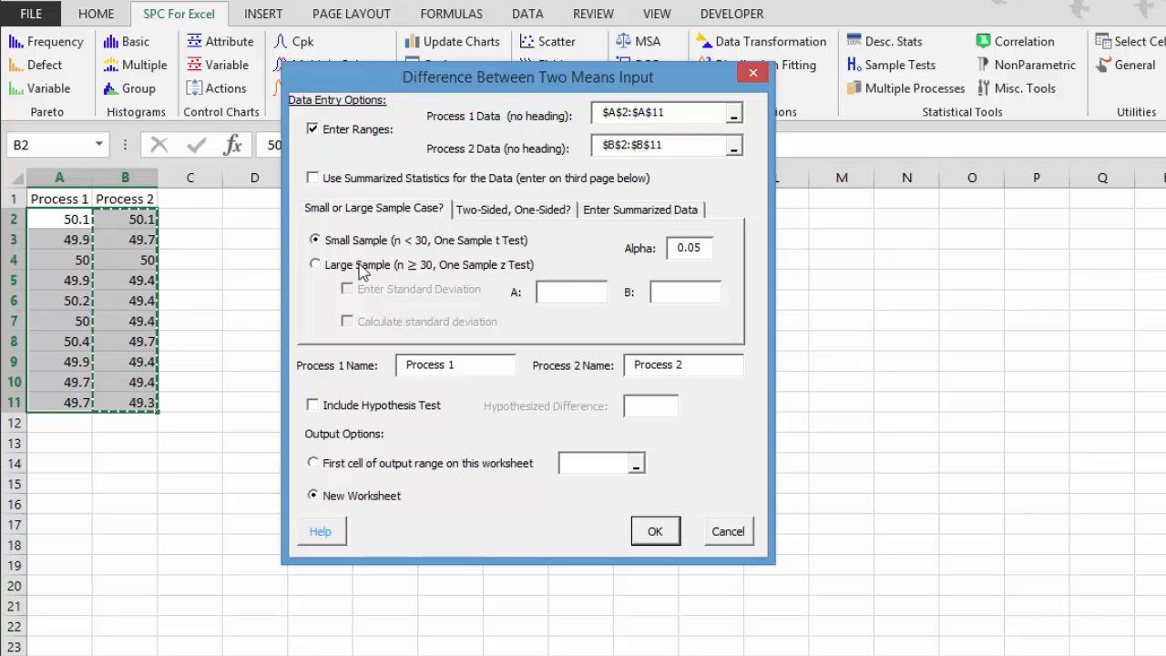
left_click(316, 265)
left_click(318, 245)
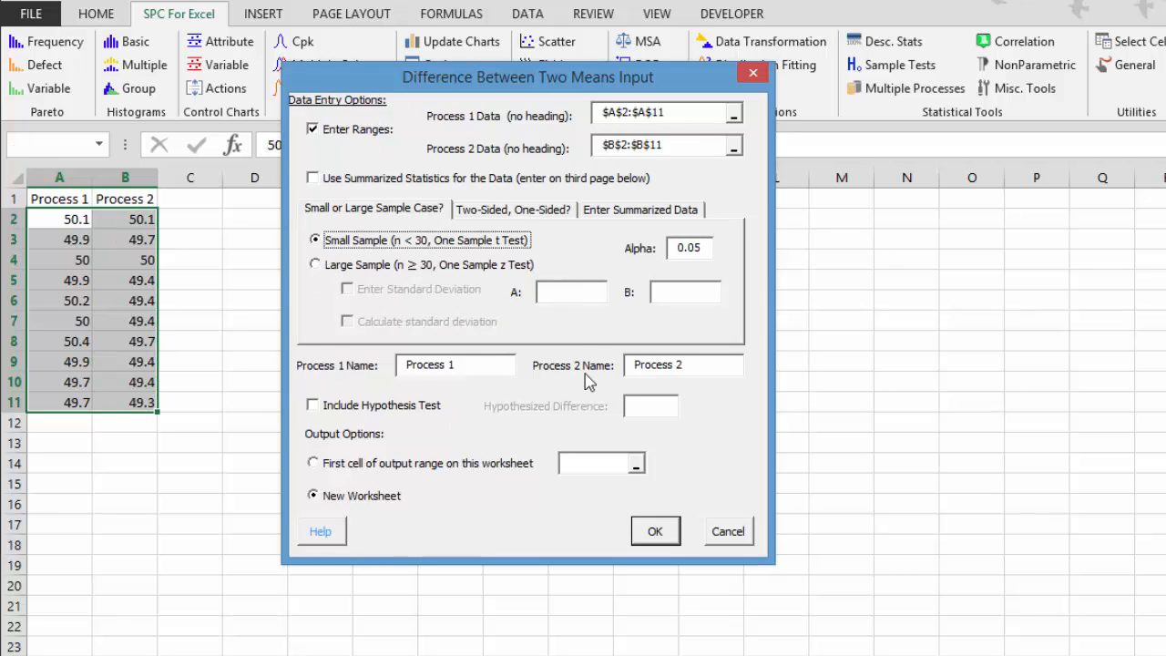
left_click(313, 405)
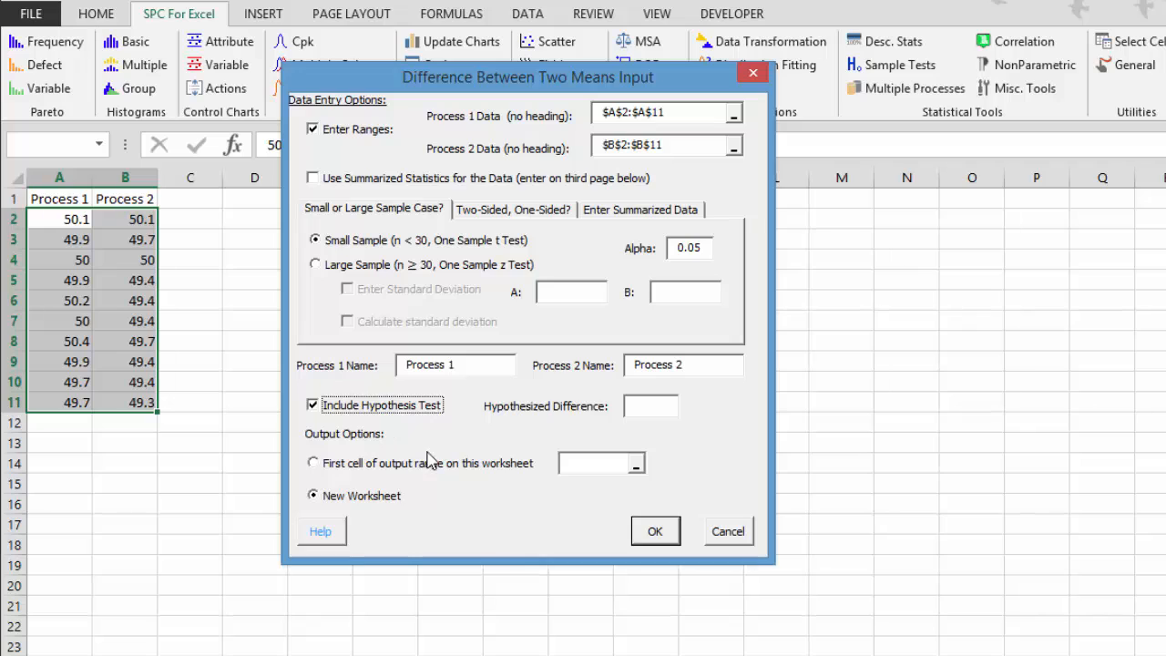
left_click(638, 409)
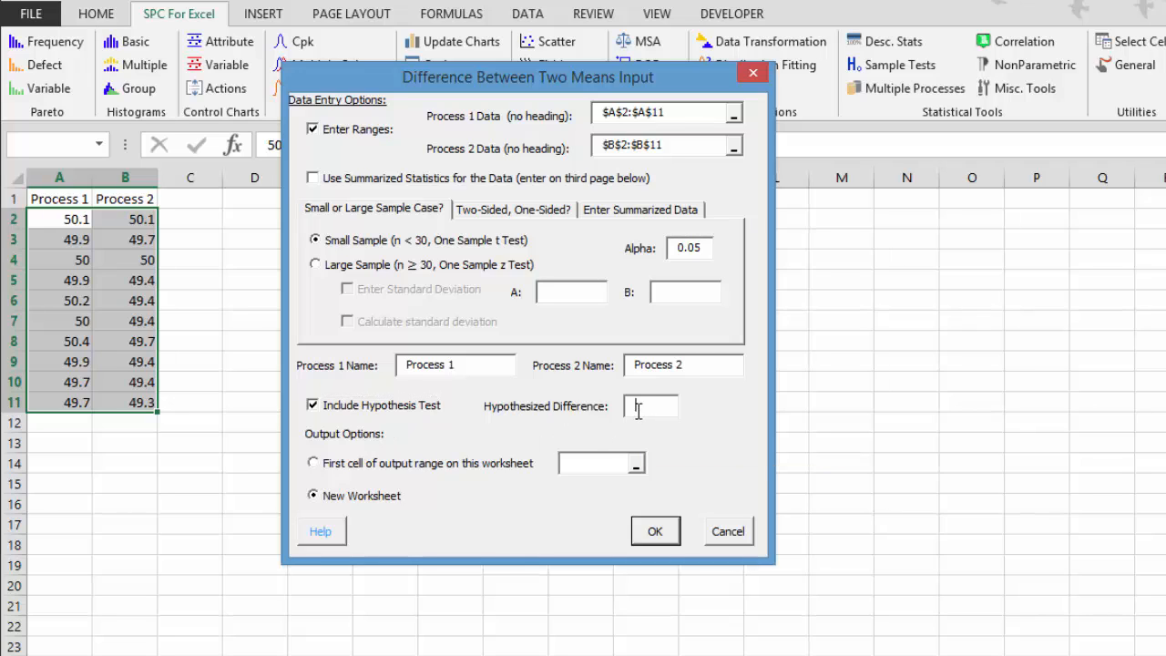
type("0")
left_click(654, 533)
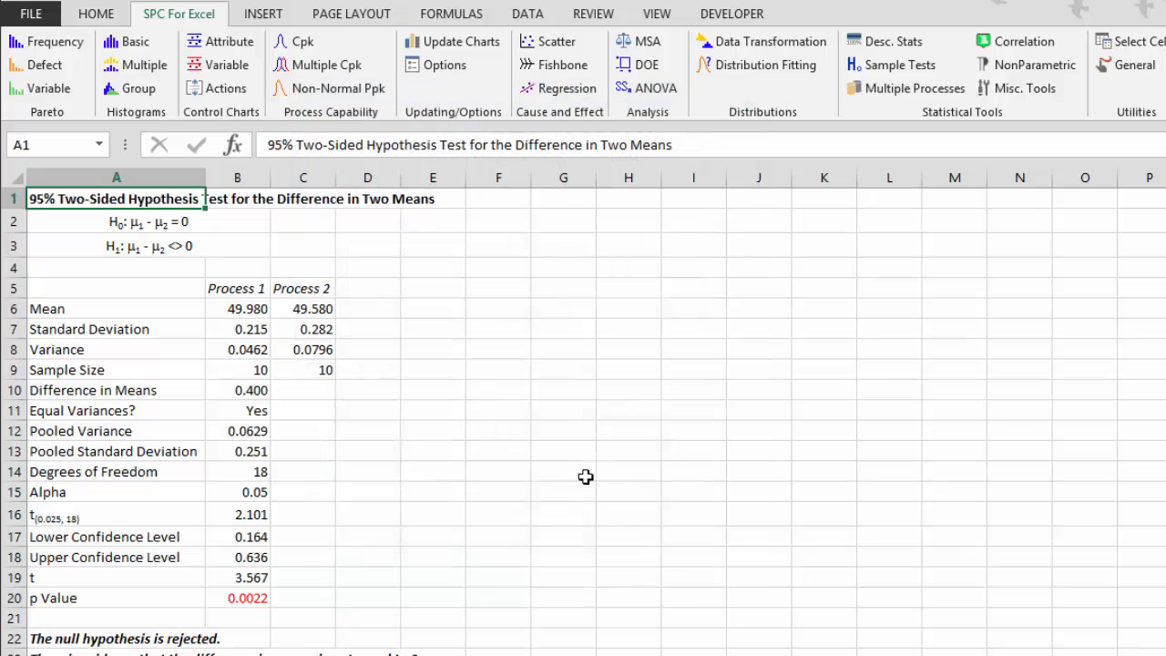
Step: Examine the two-means test report: hypotheses, process means, standard deviations, sample sizes, difference in means, equal variances, p value and written conclusion
left_click(65, 222)
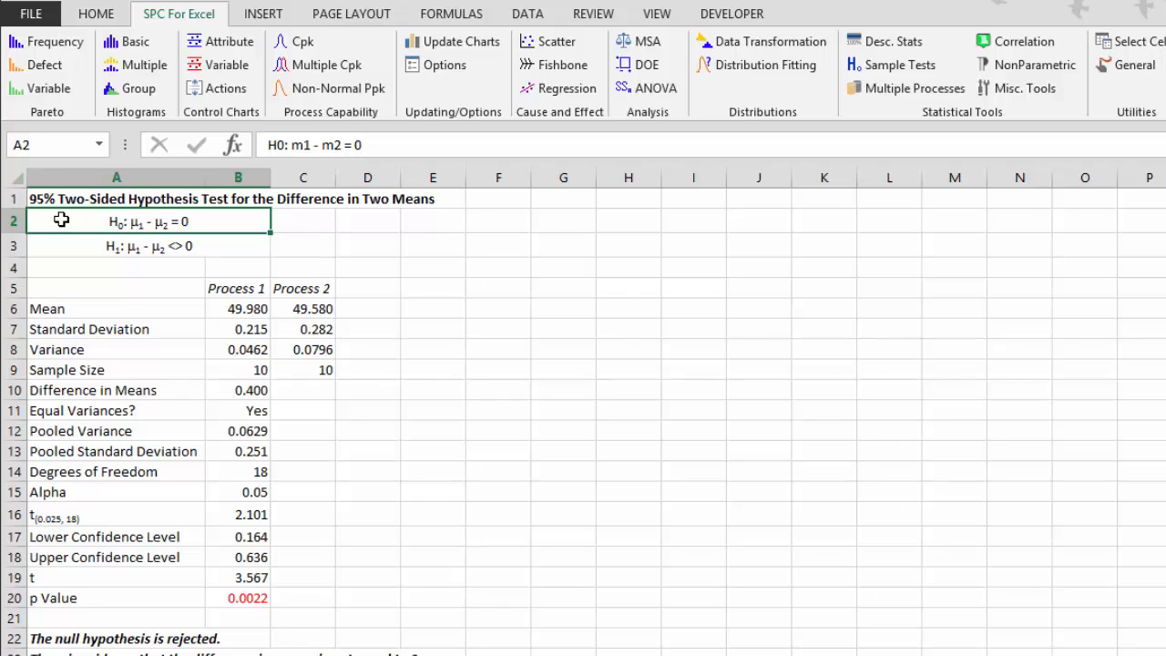
left_click(86, 247)
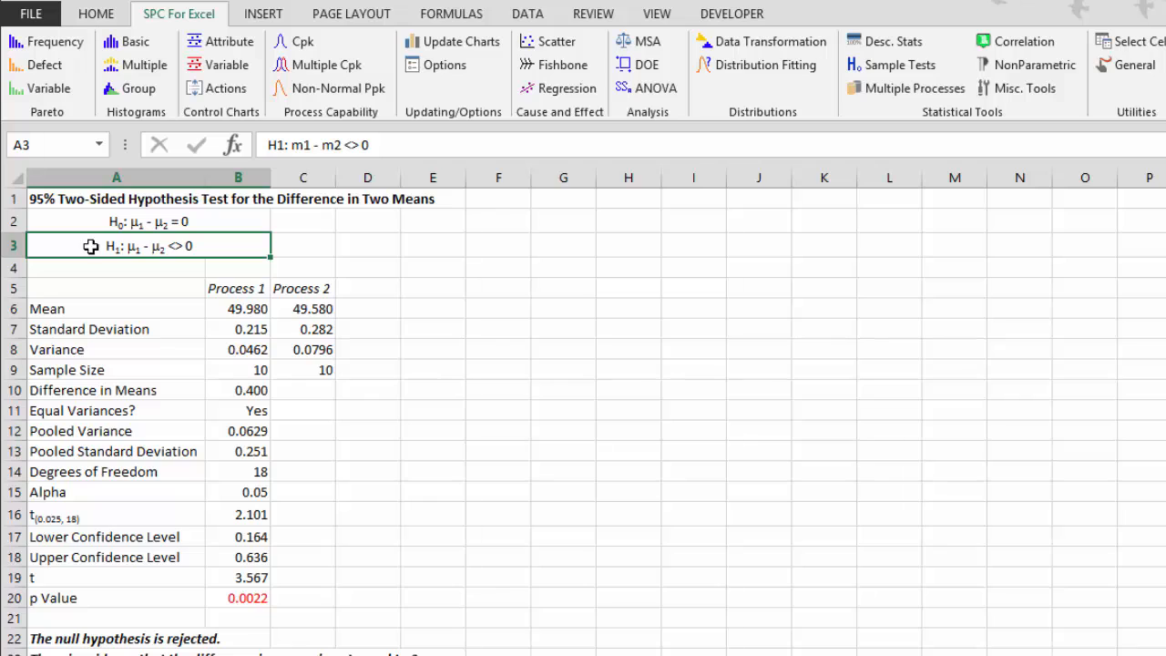
left_click_drag(298, 309, 232, 309)
left_click(404, 356)
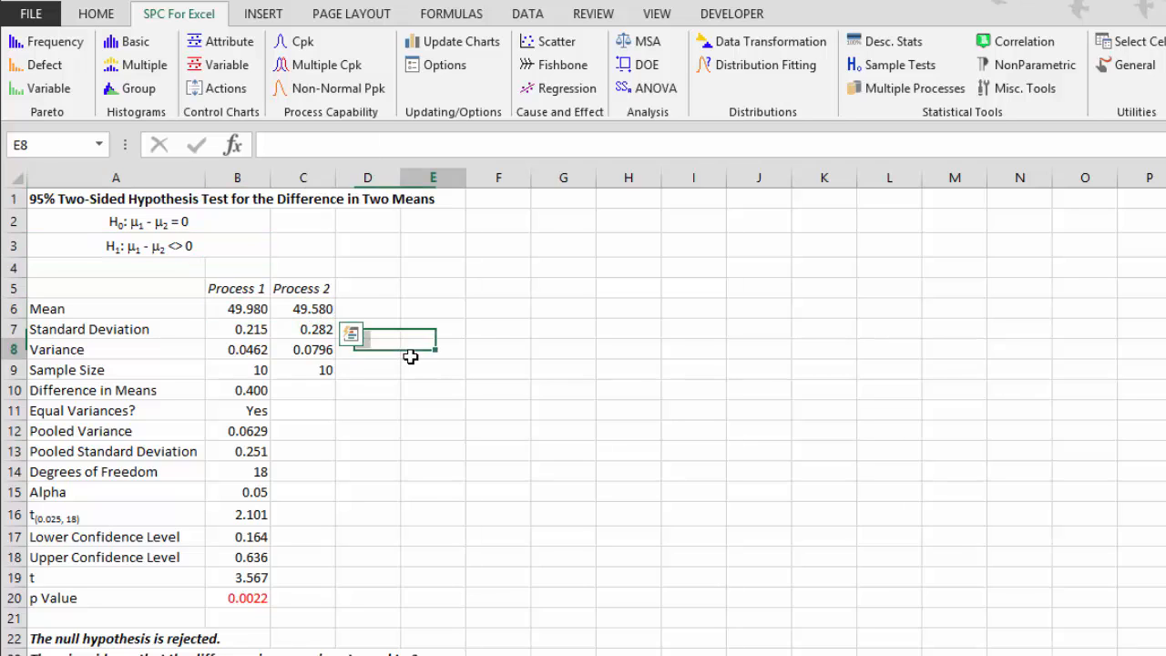
left_click(229, 308)
left_click_drag(230, 308, 320, 308)
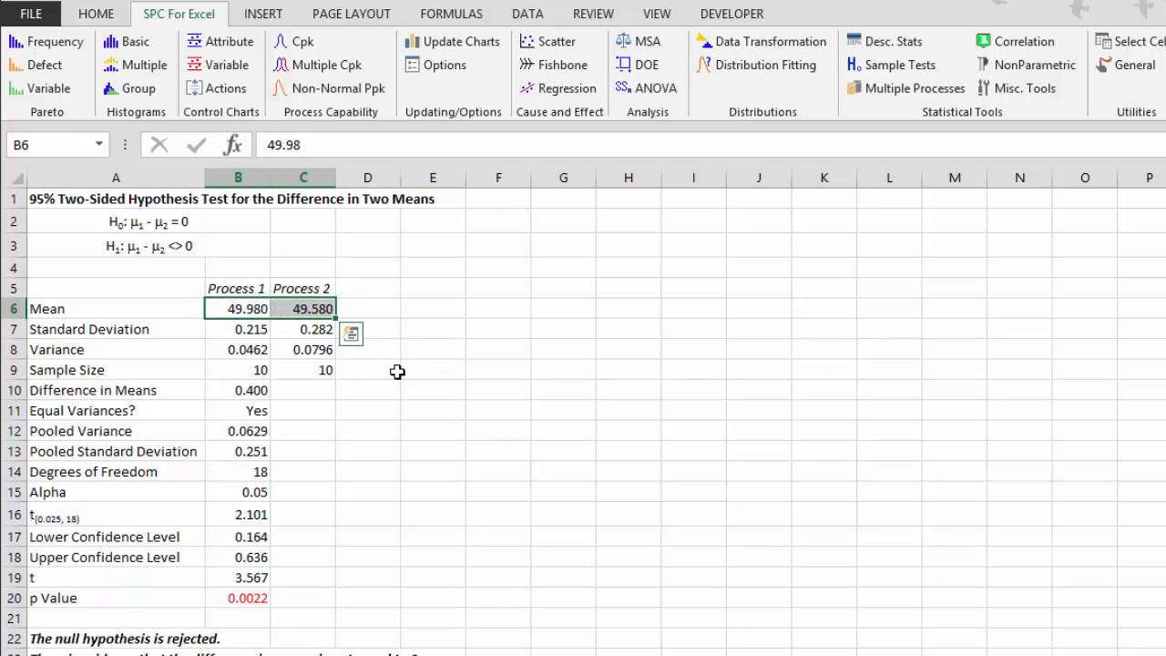
left_click(84, 329)
left_click(123, 370)
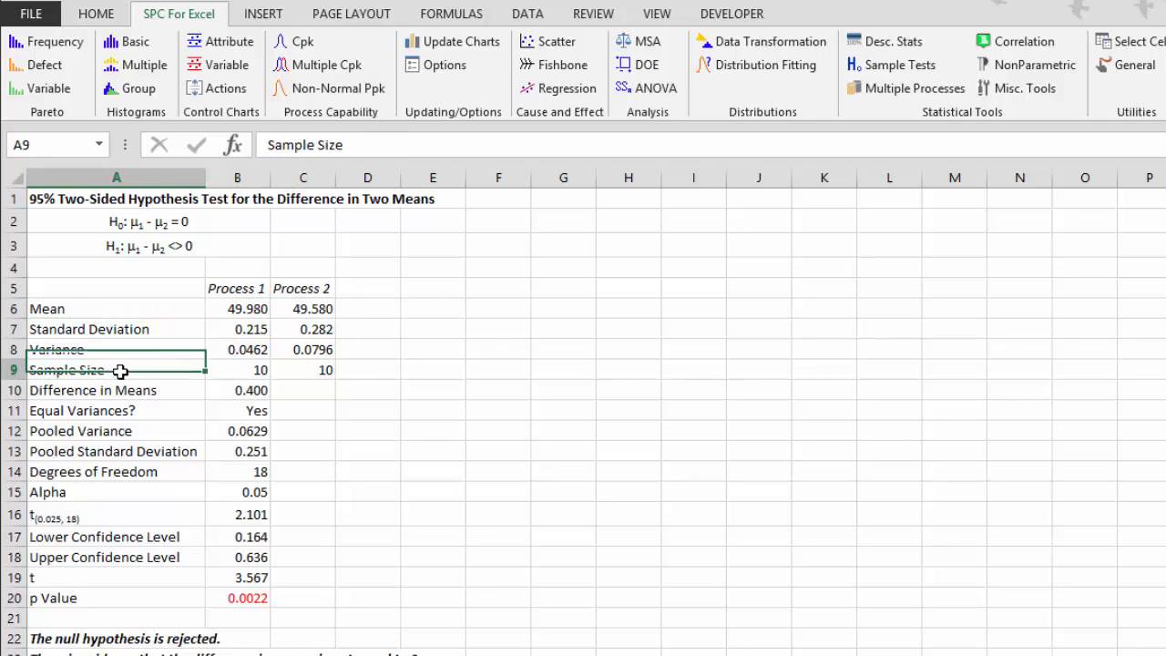
left_click(242, 391)
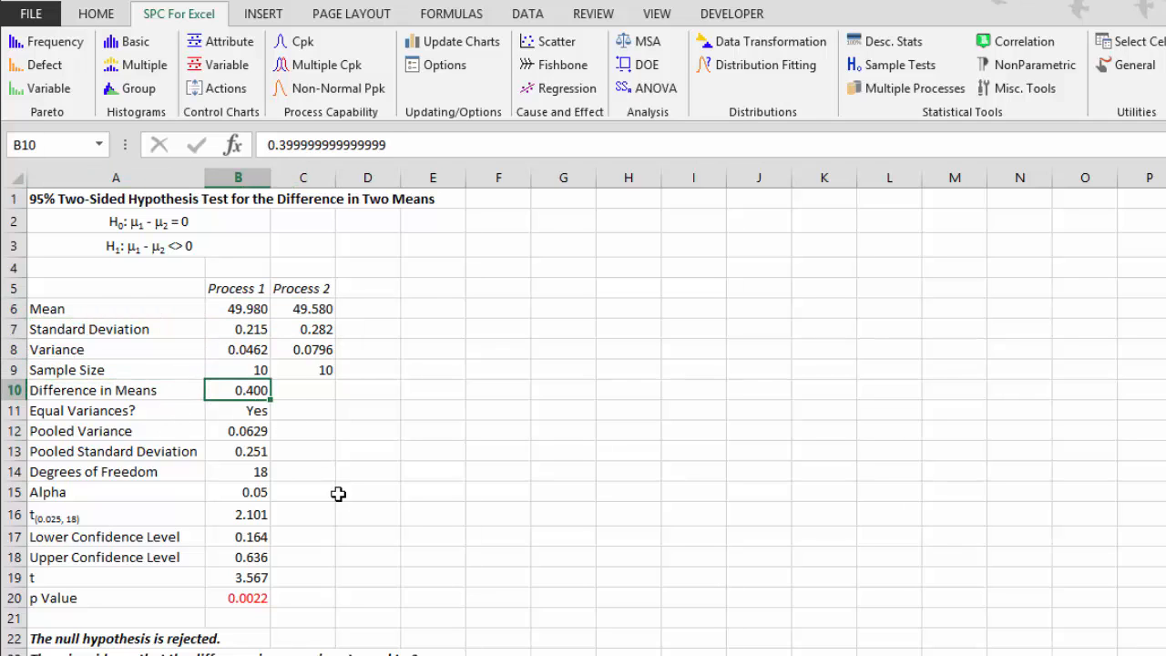
left_click(63, 409)
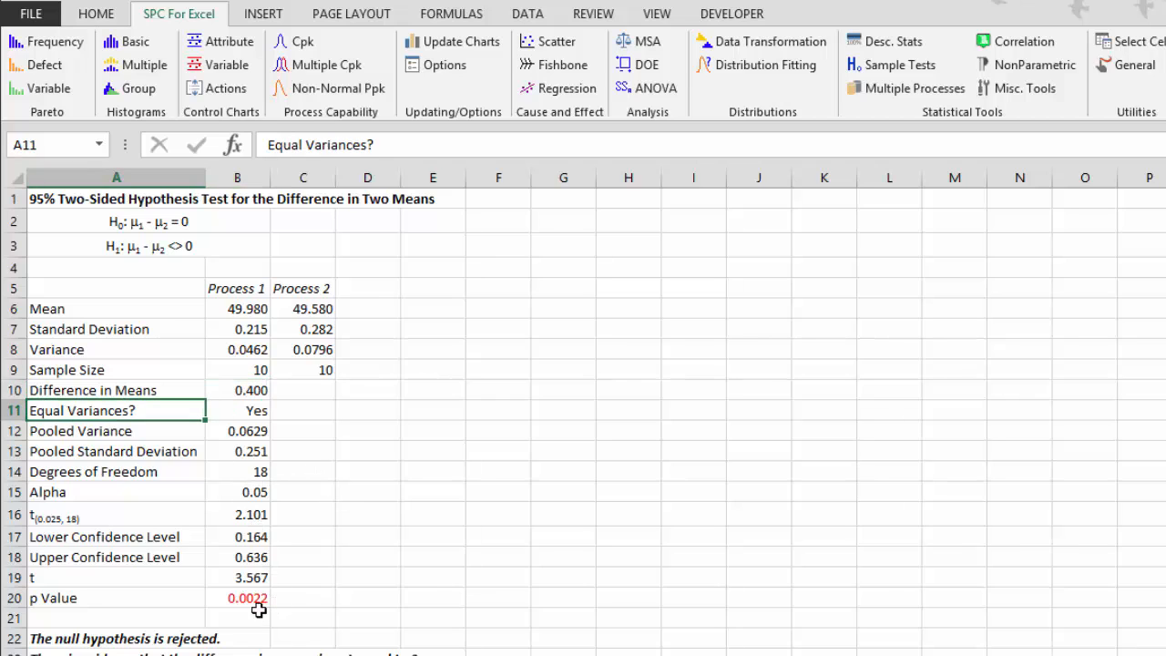
left_click(112, 601)
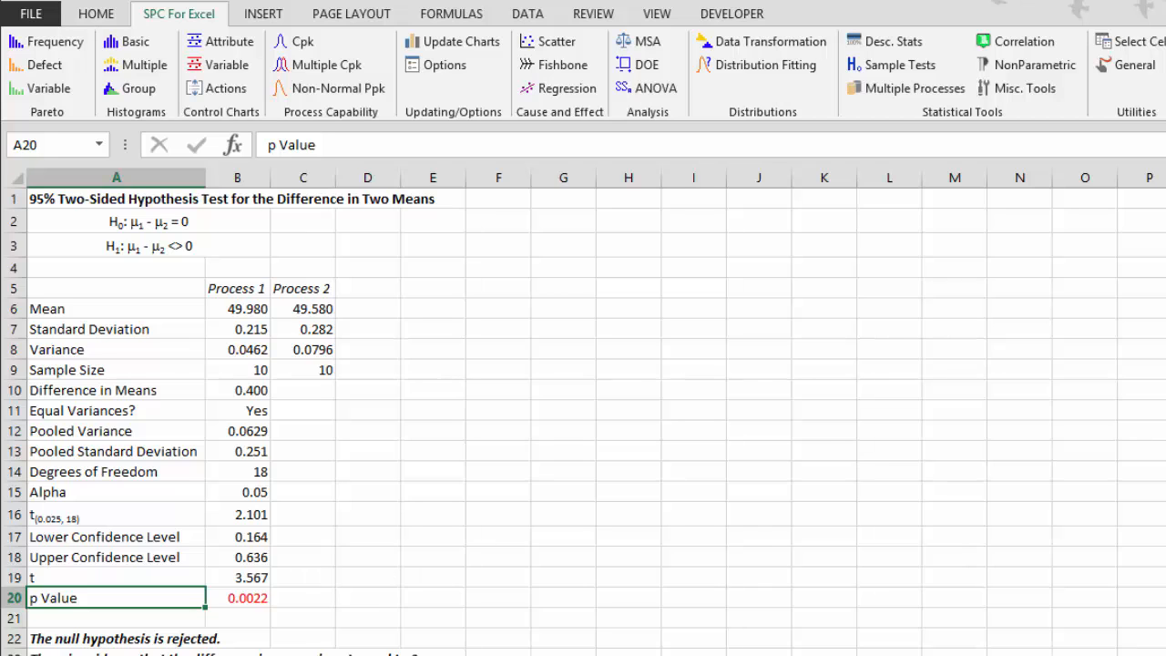
scroll(419, 629, "down", 1)
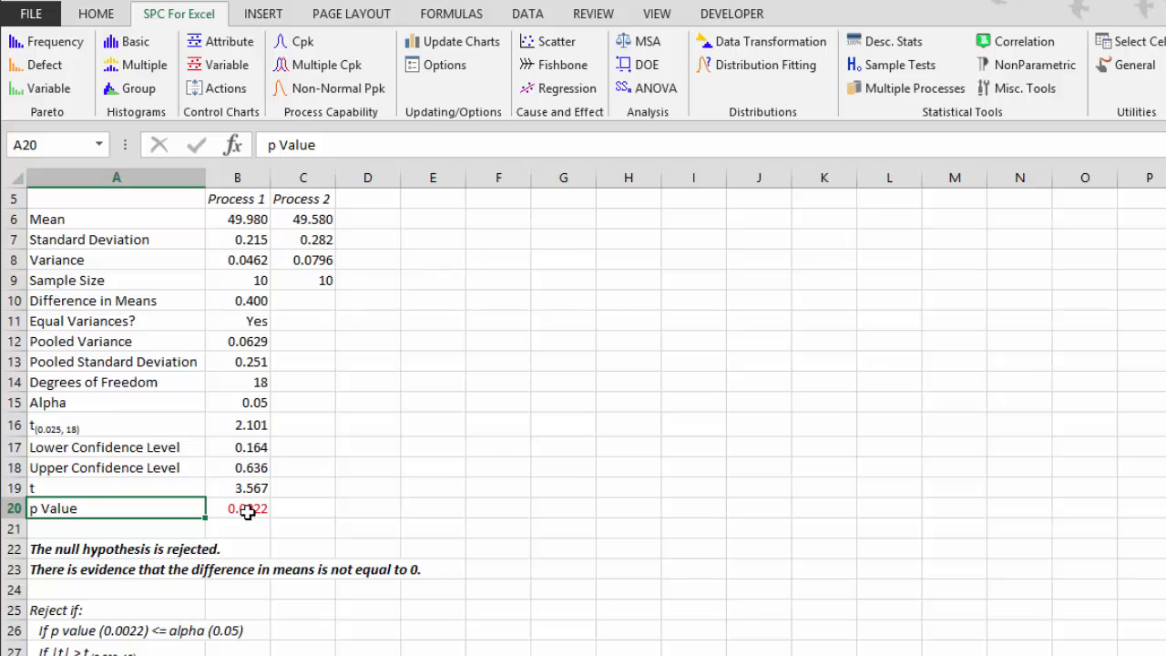
left_click(60, 566)
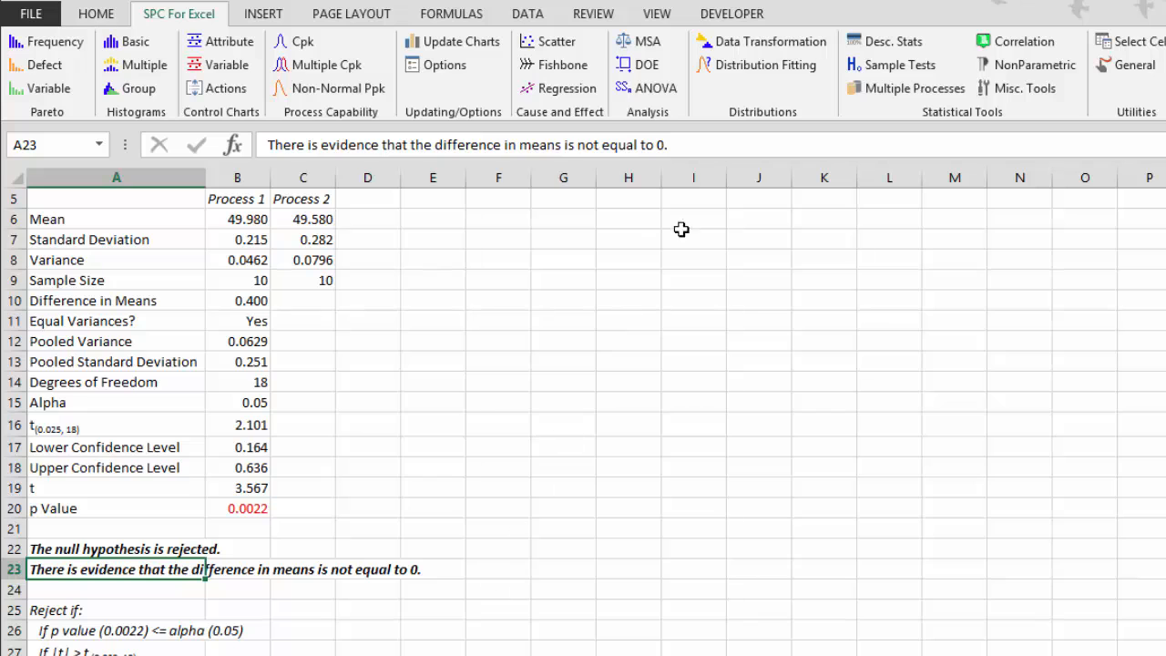
Step: View the list of available sample tests and close it without choosing one
left_click(877, 69)
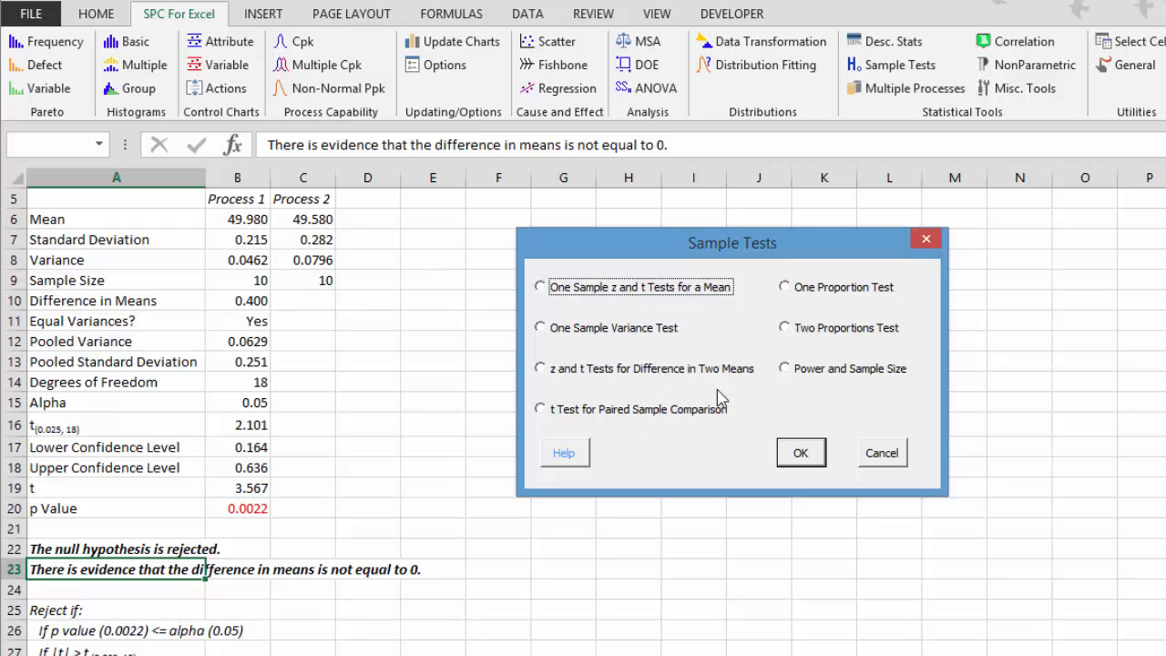
left_click(889, 460)
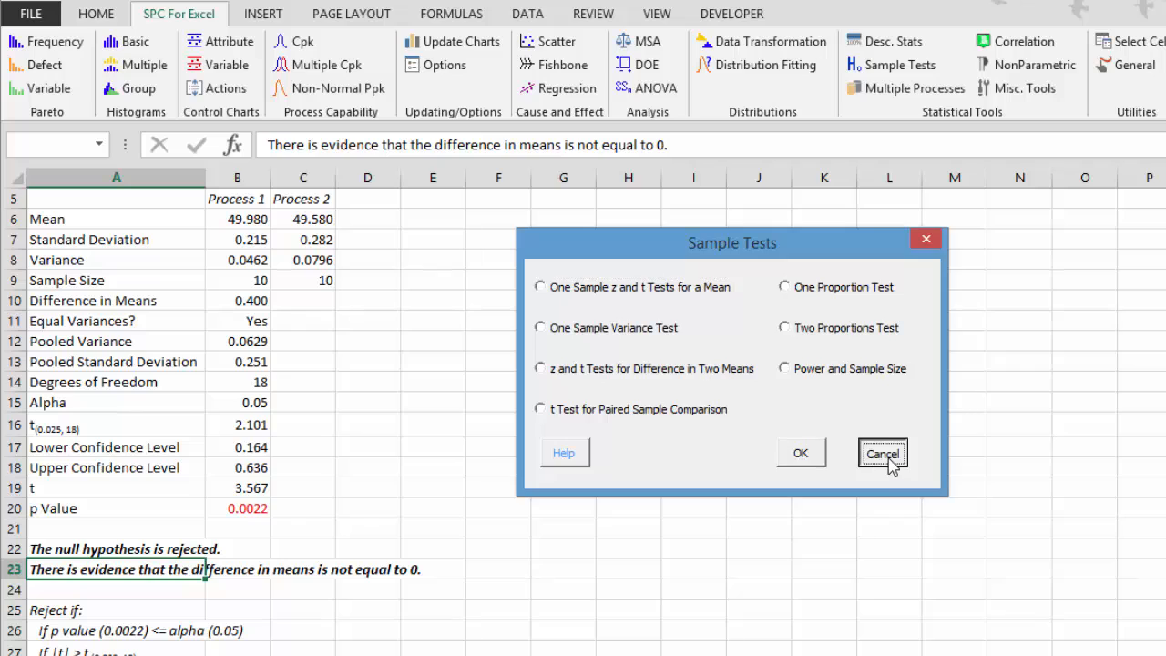